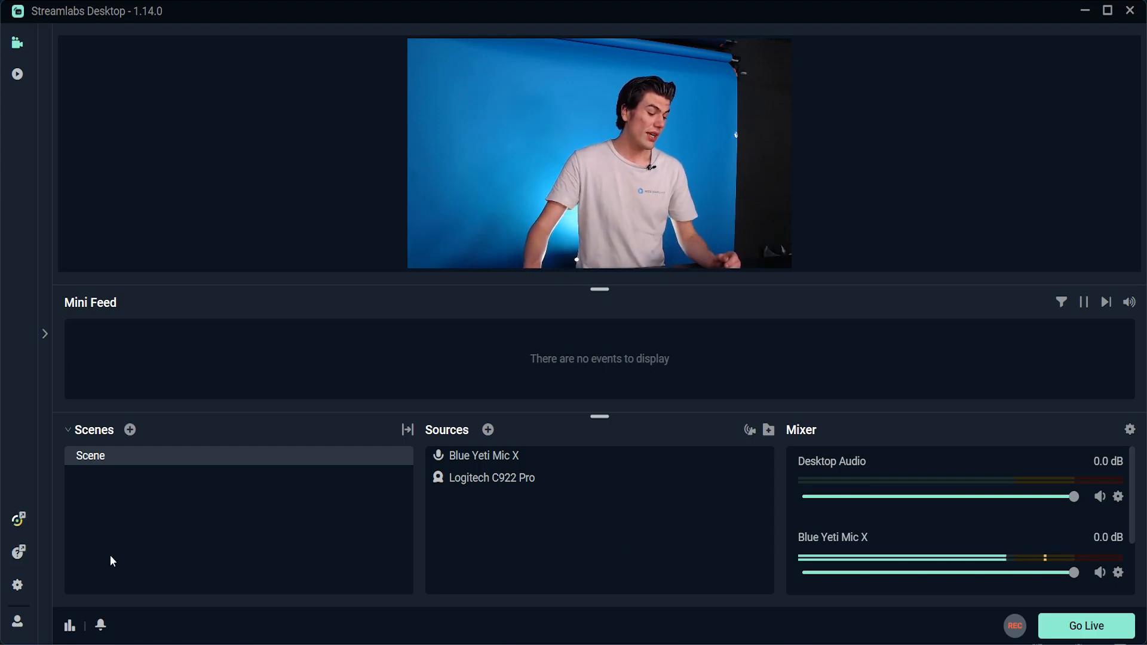
Step: Open the settings and review the General, Stream and streaming Output options
click(16, 583)
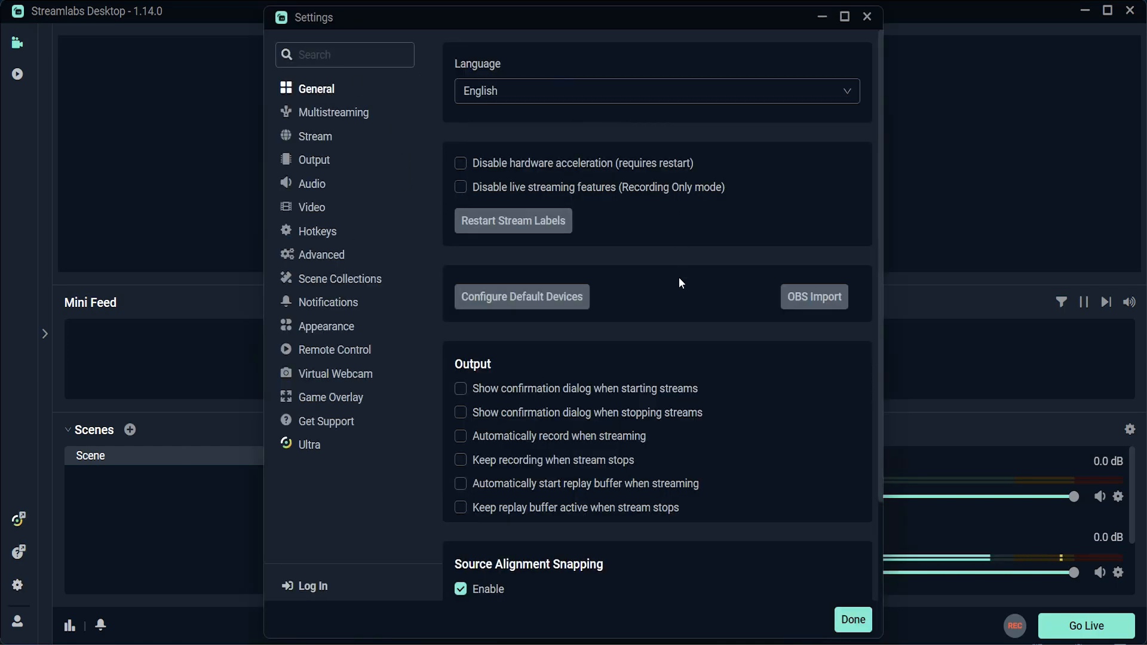
scroll(679, 281, down, 2)
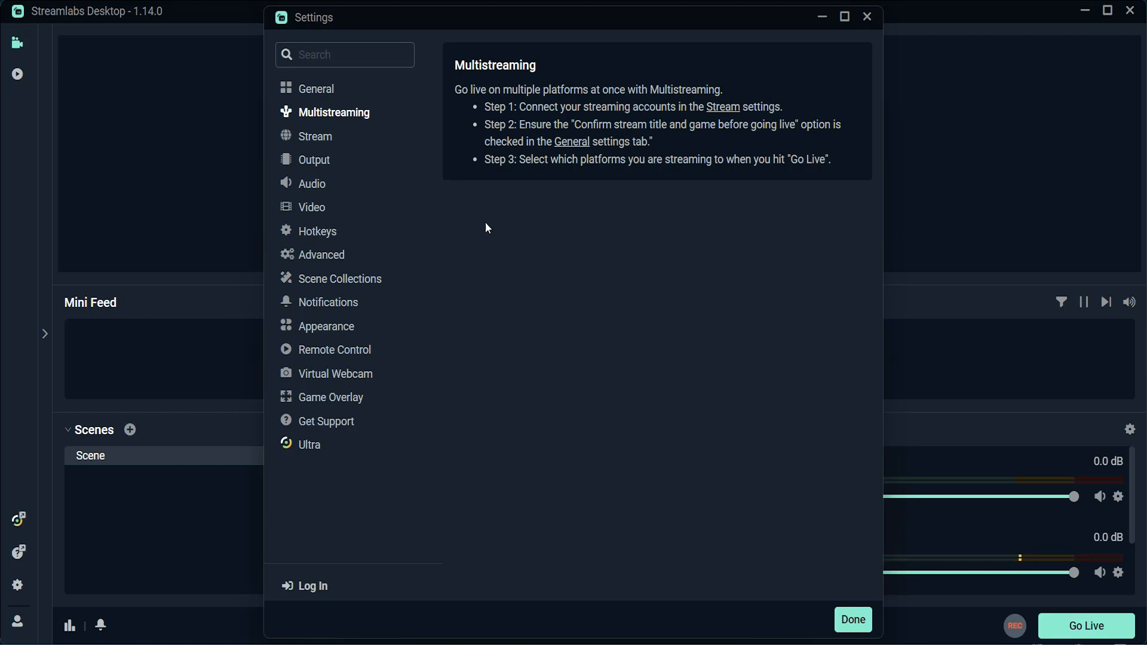
click(315, 140)
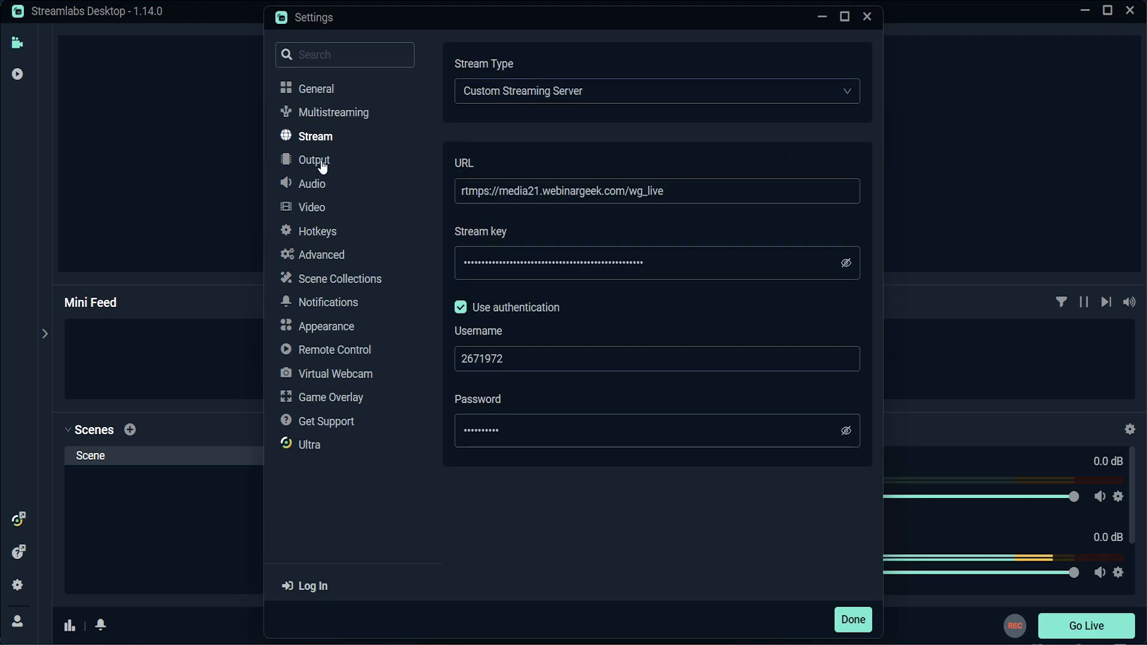
click(327, 162)
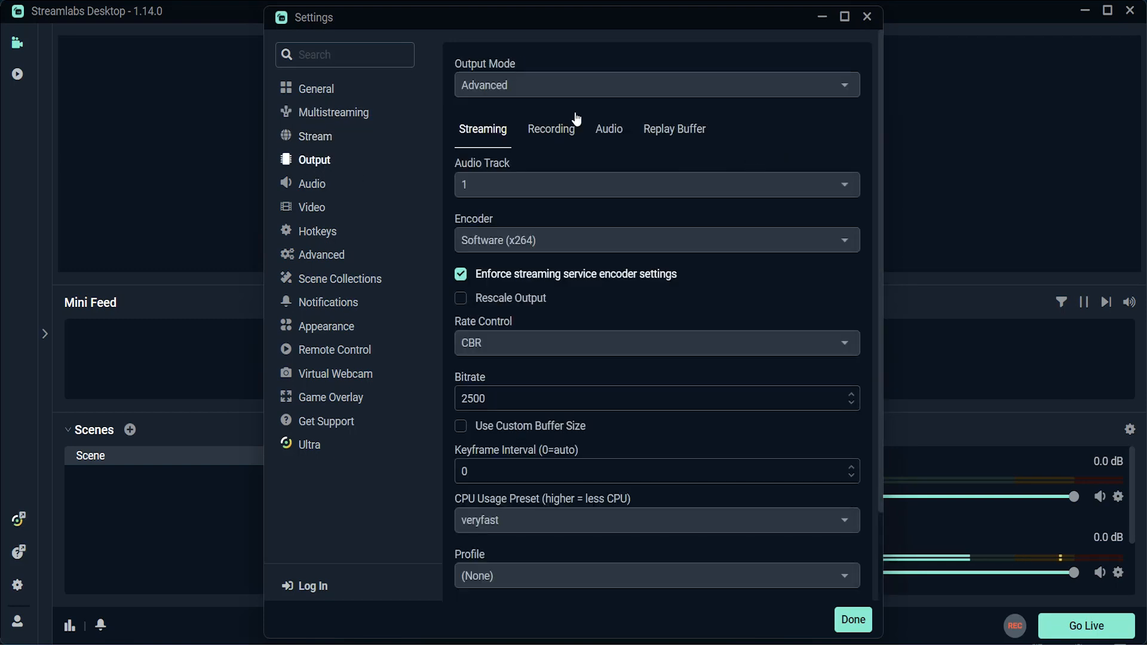
scroll(513, 218, down, 3)
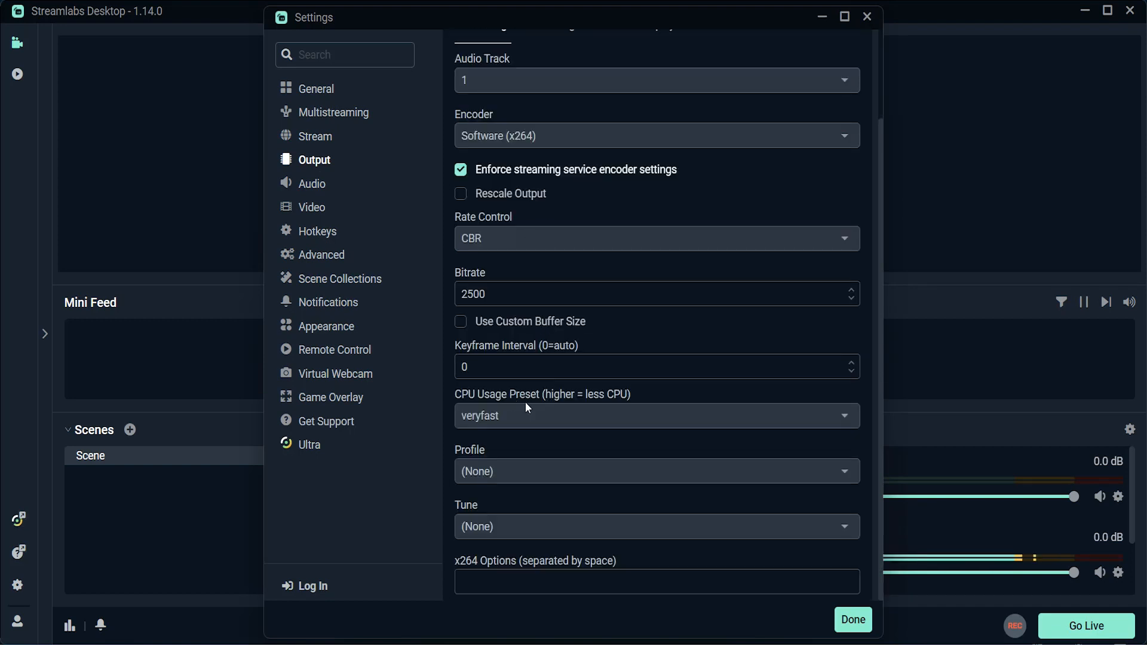
scroll(539, 297, up, 3)
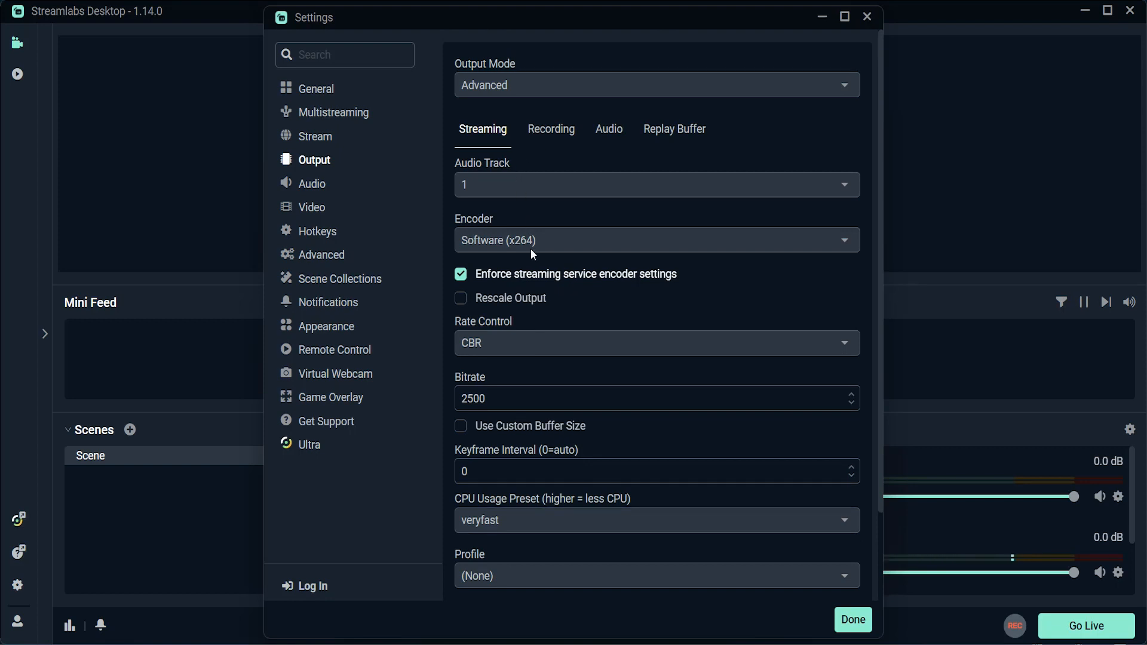
Step: In the recording output settings, keep the mp4 format and set the recording encoder to Software (x264)
click(544, 129)
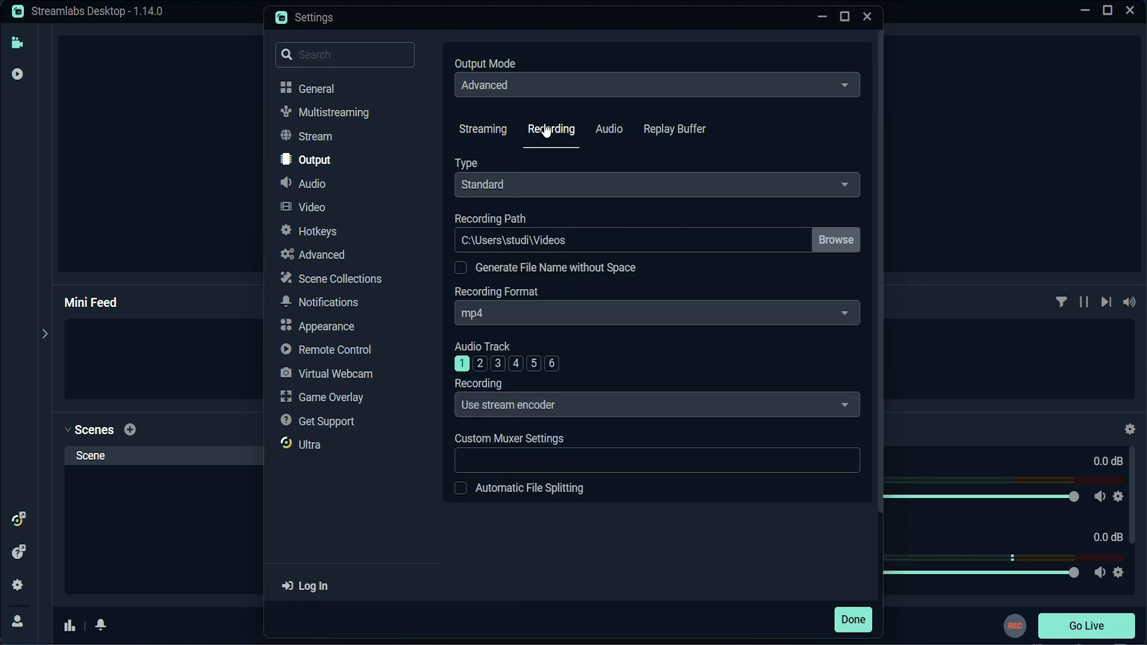
click(588, 311)
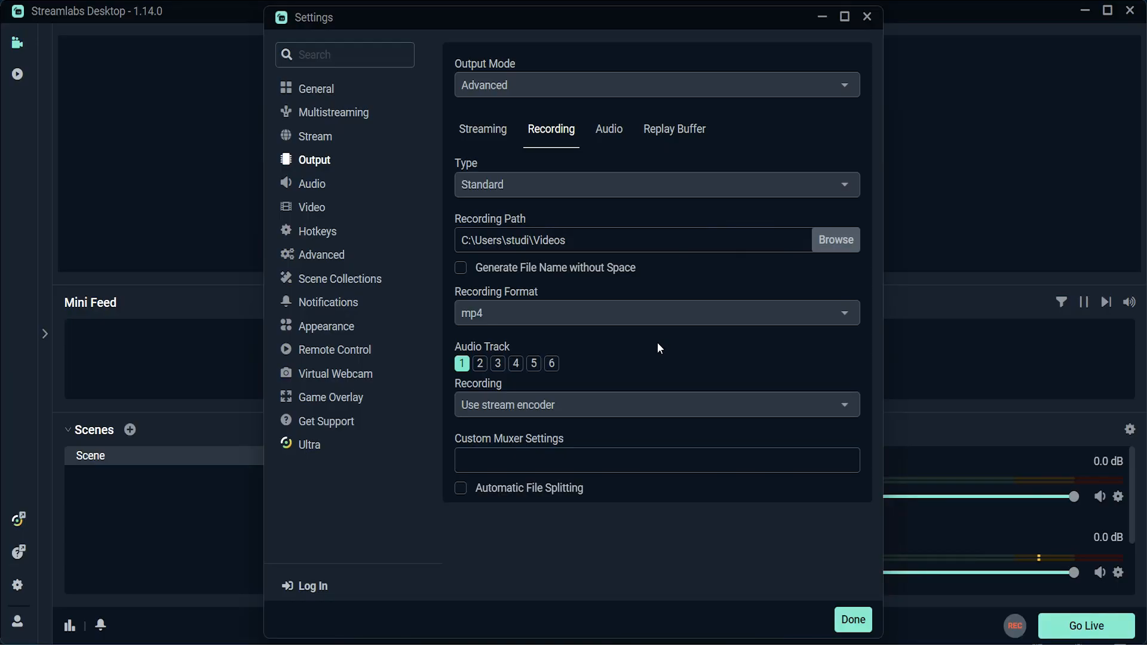
click(542, 410)
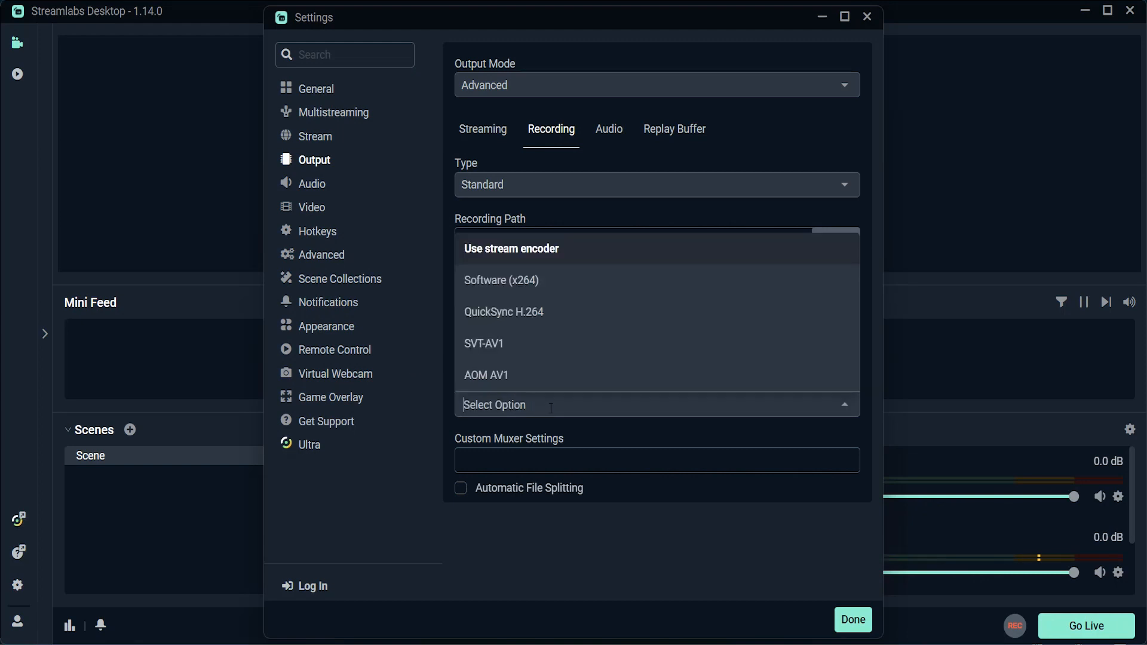
click(541, 281)
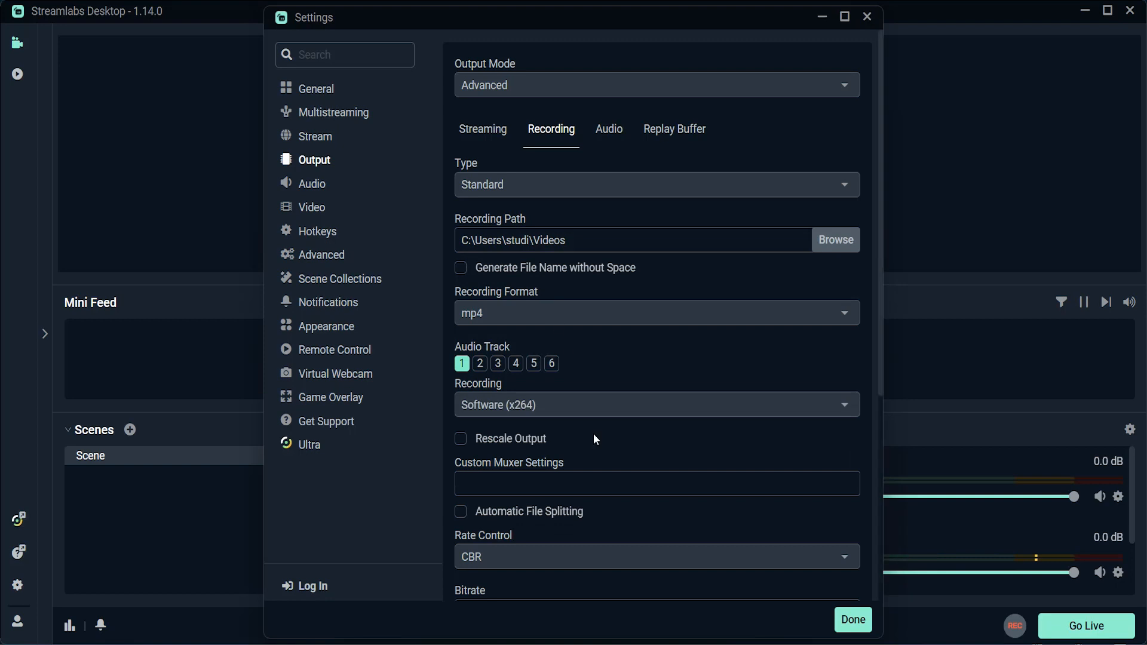
Step: Set the recording bitrate to 4000 and enable the custom buffer size
scroll(593, 432, down, 3)
scroll(516, 242, down, 3)
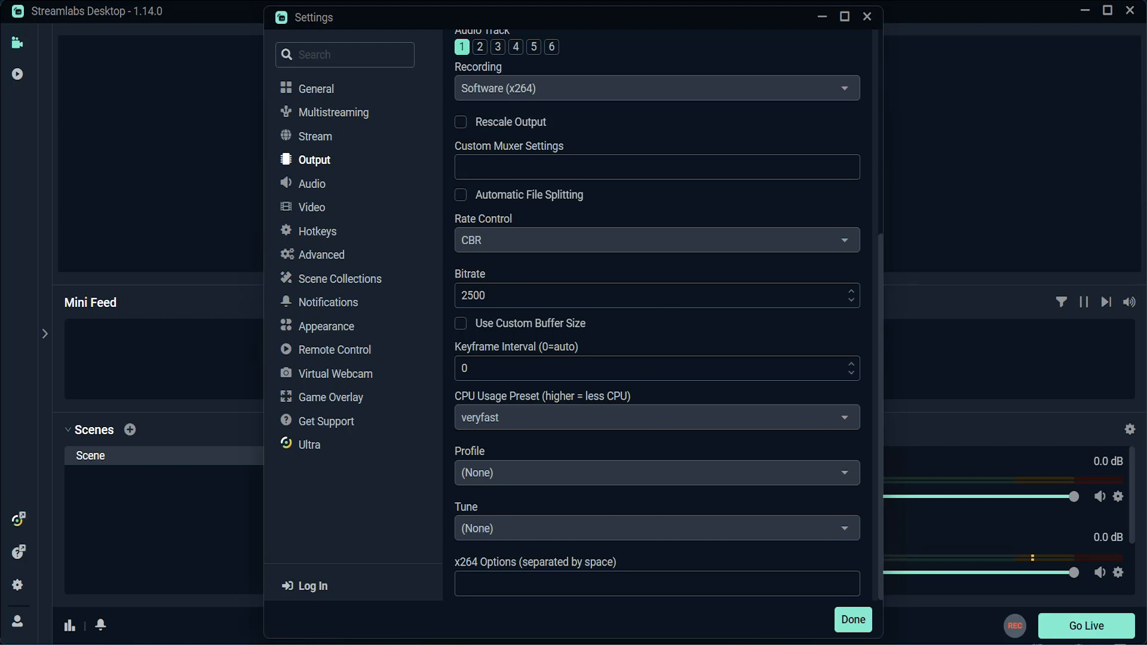
click(490, 293)
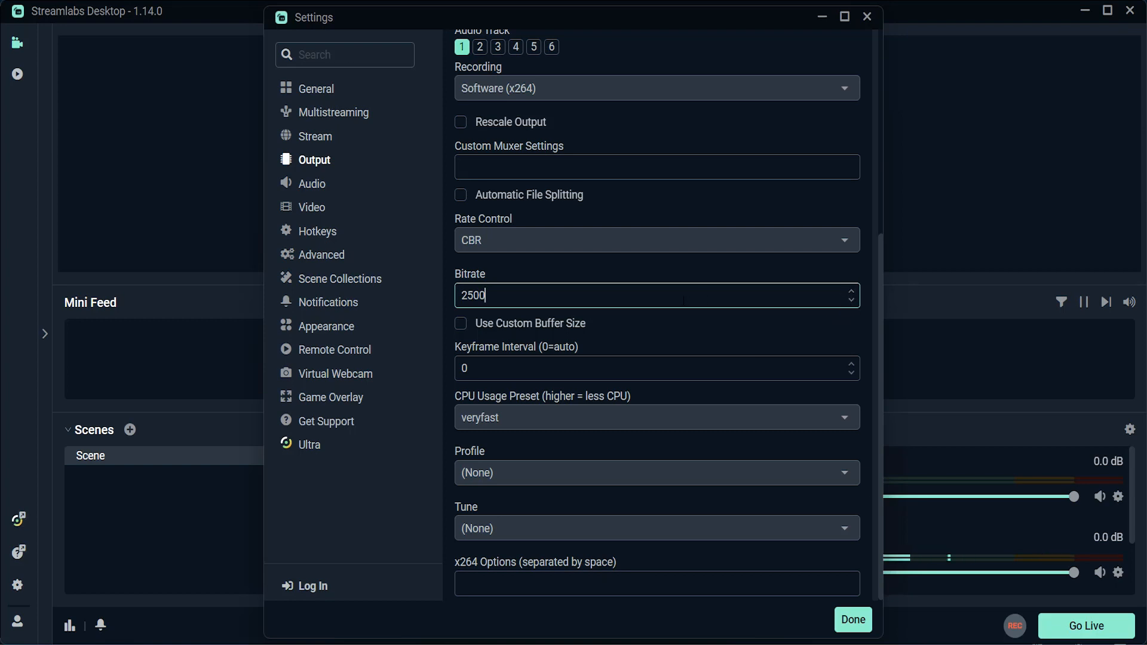
key(BackSpace)
key(BackSpace)
key(BackSpace)
key(BackSpace)
text(4000)
click(658, 326)
Step: Select veryfast as the CPU usage preset for the recording encoder
scroll(651, 388, down, 1)
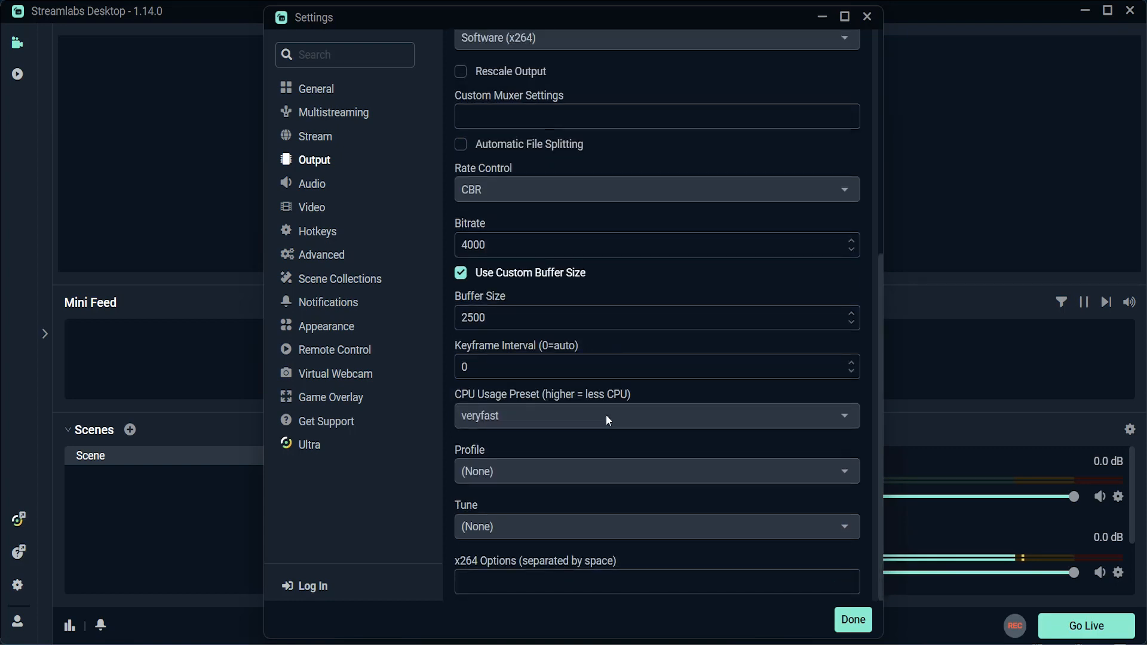
click(540, 416)
scroll(513, 334, down, 2)
scroll(506, 351, up, 2)
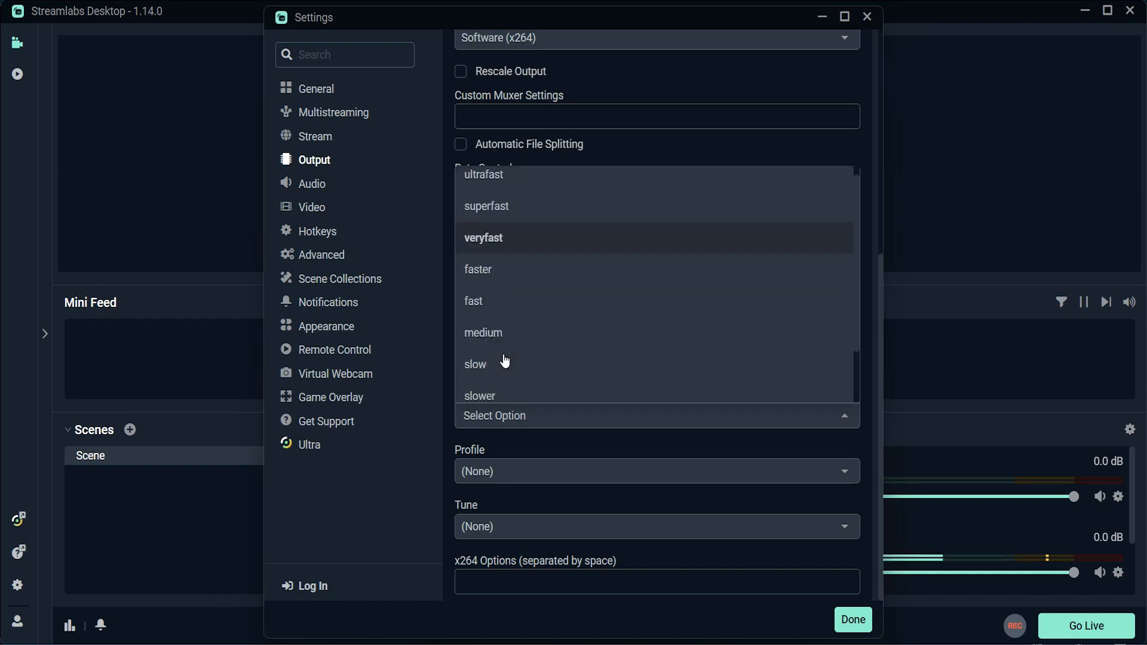
click(513, 250)
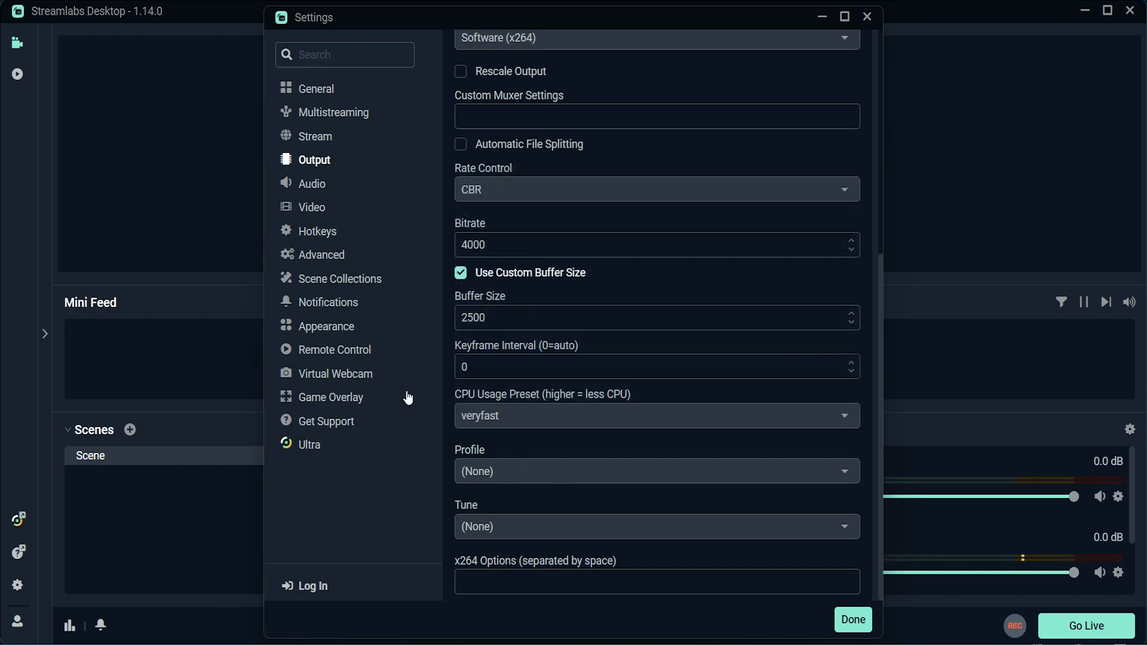
Step: Go through the Audio settings to the Video settings and choose 30 as the common FPS value
click(312, 185)
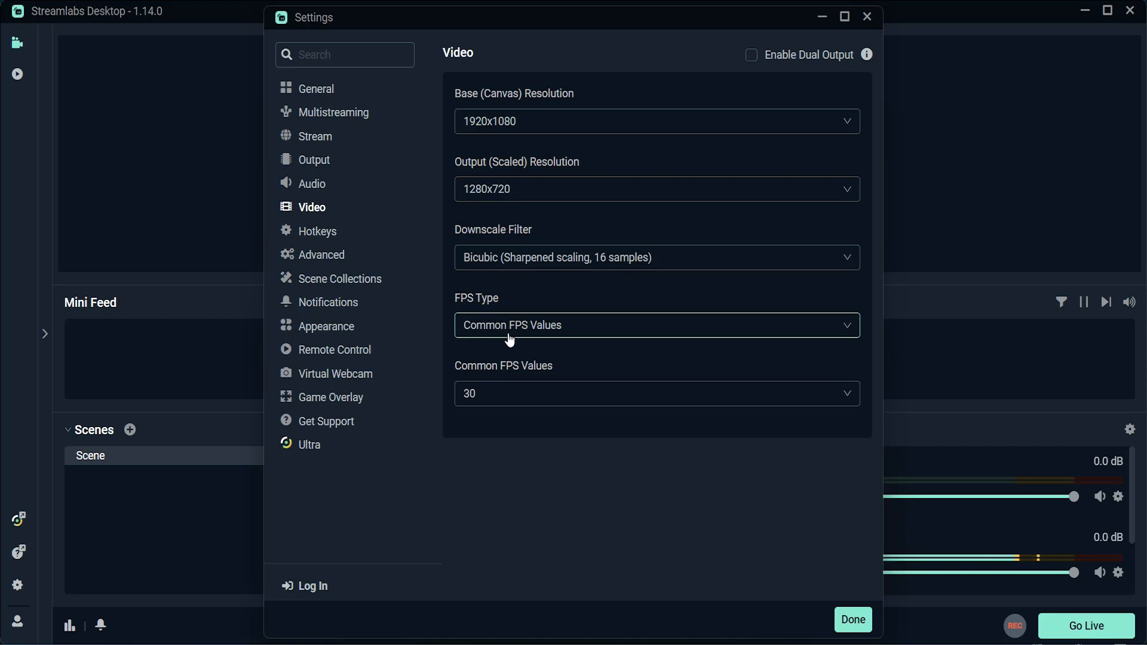
click(490, 404)
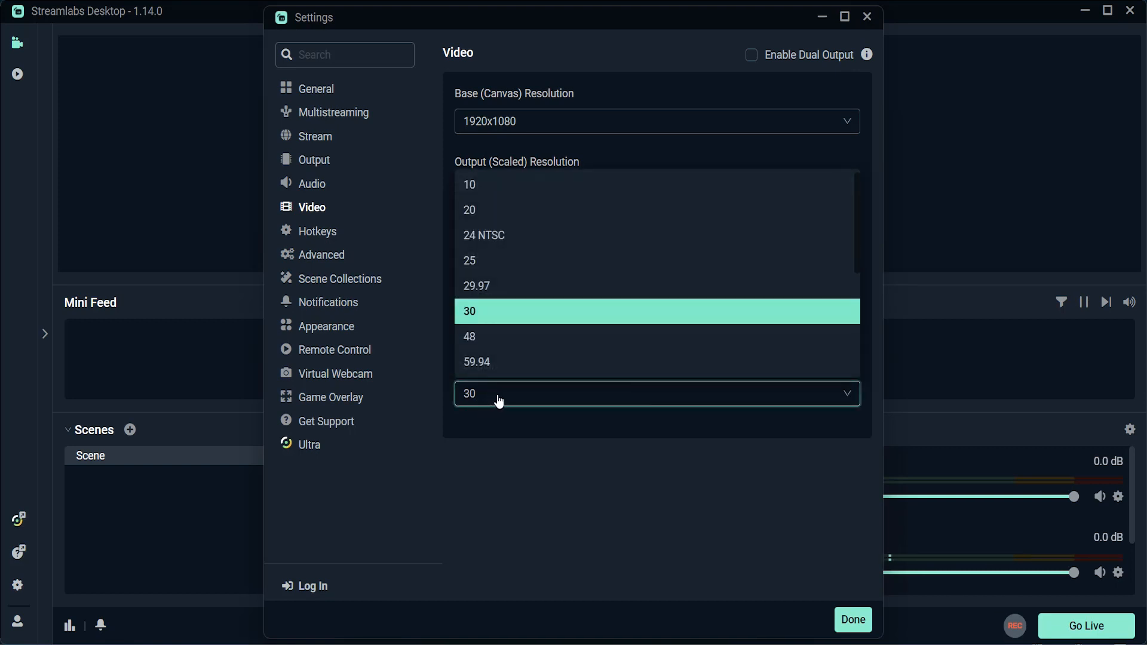
scroll(495, 313, down, 1)
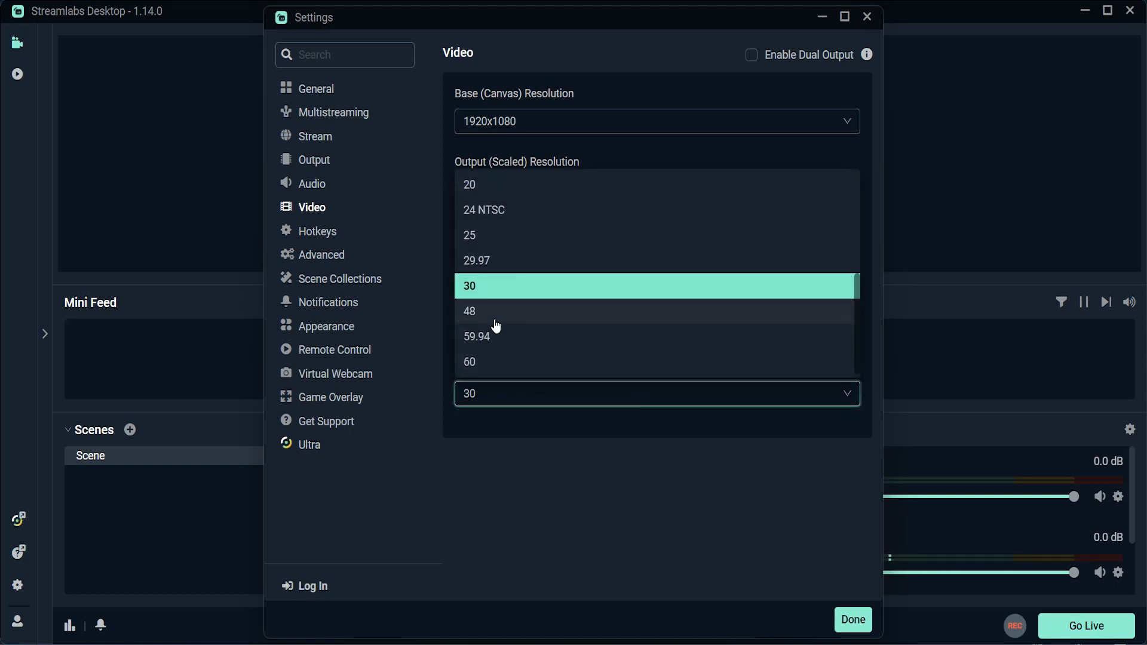
click(486, 285)
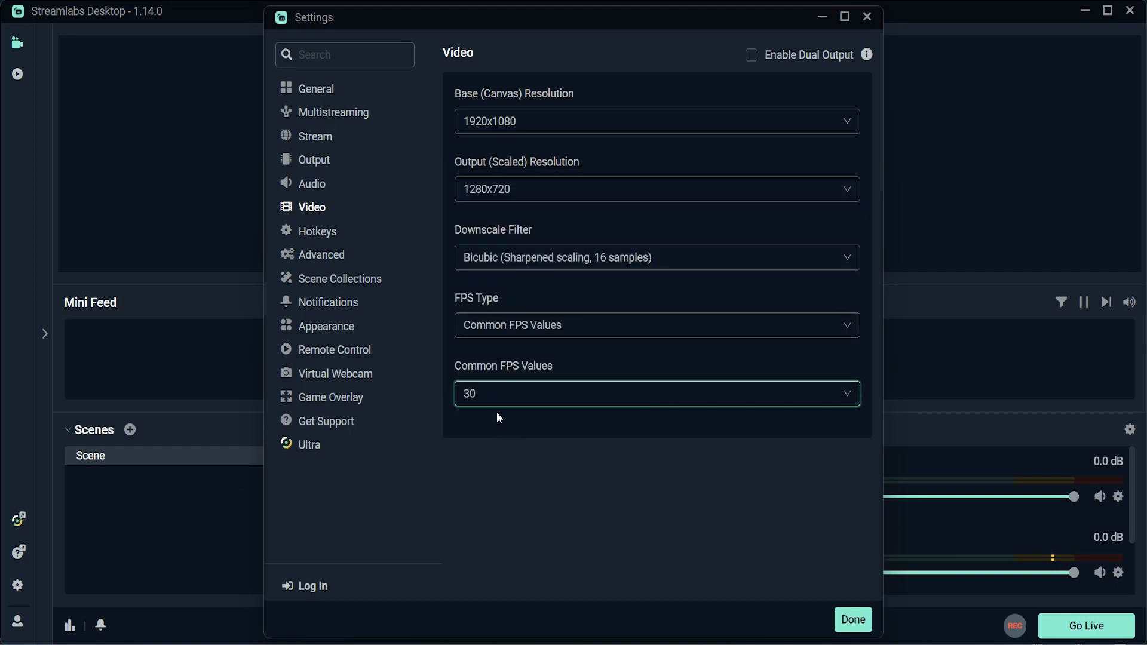
Step: Review the hotkey bindings and the advanced video, audio, recording, replay buffer and stream delay settings
click(323, 237)
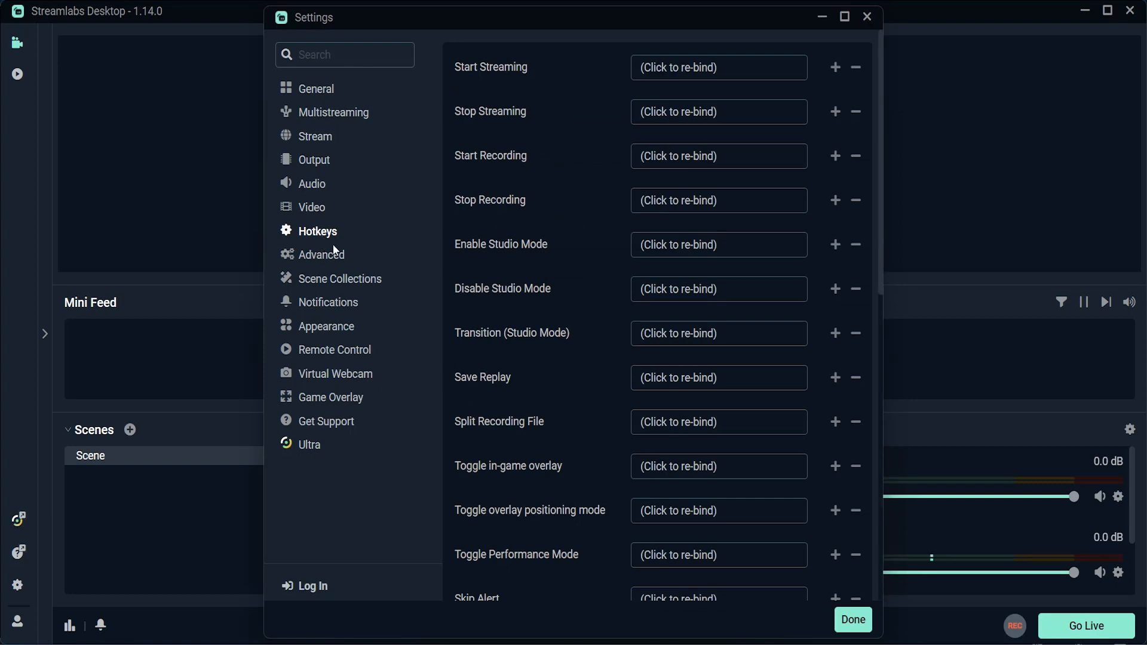
click(335, 263)
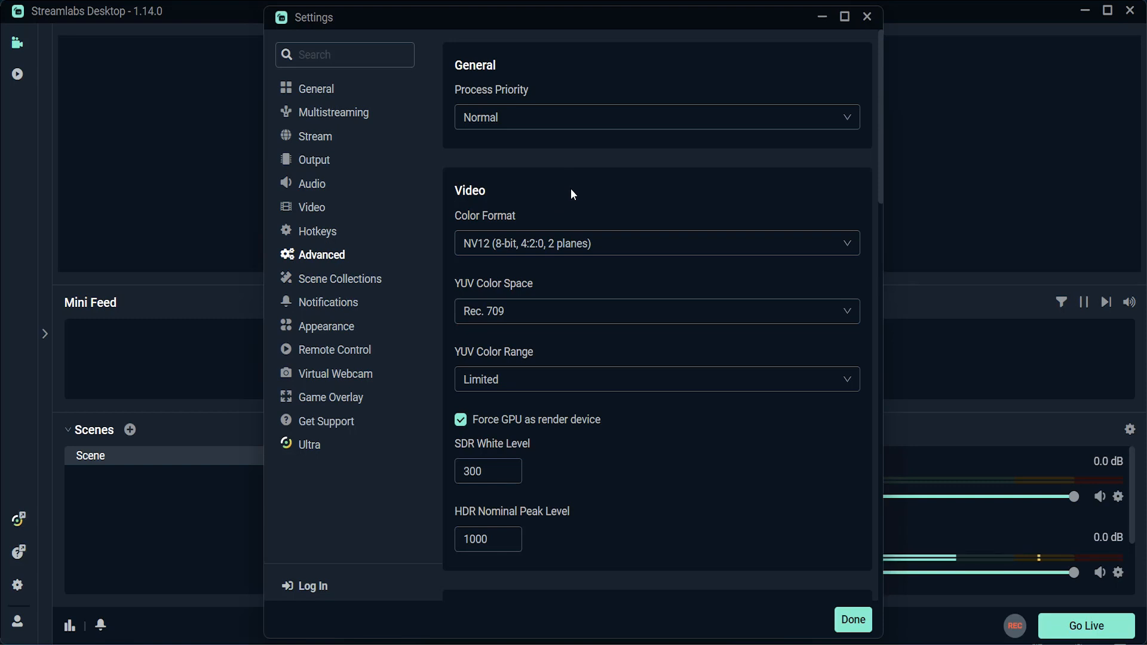
scroll(571, 188, down, 6)
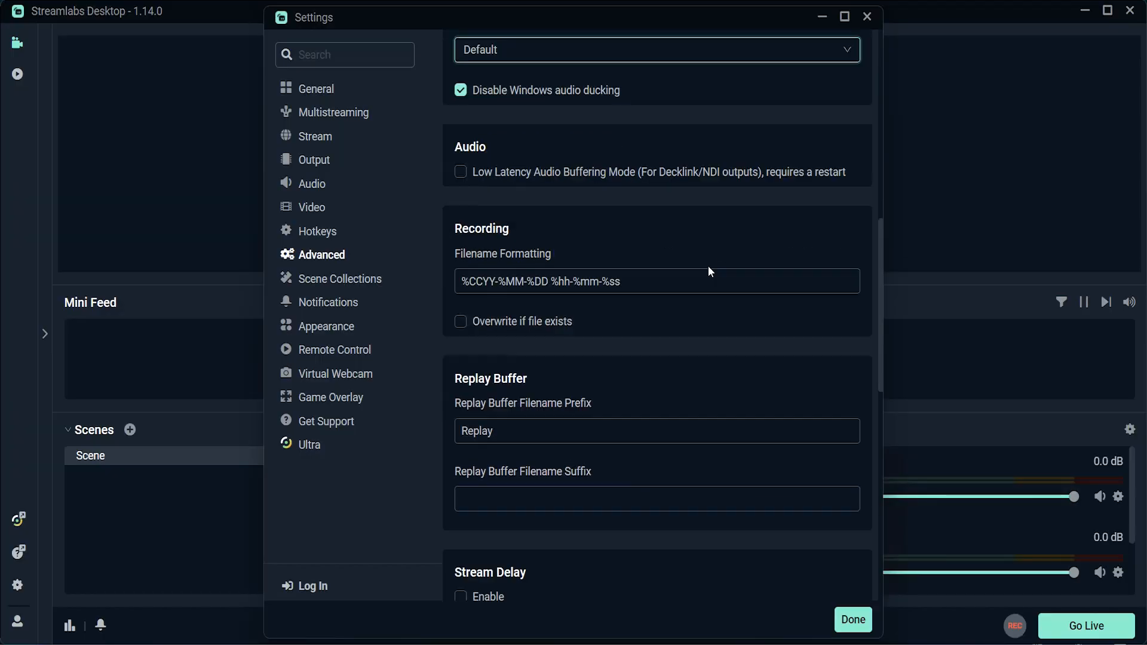
scroll(706, 267, down, 1)
scroll(706, 267, down, 3)
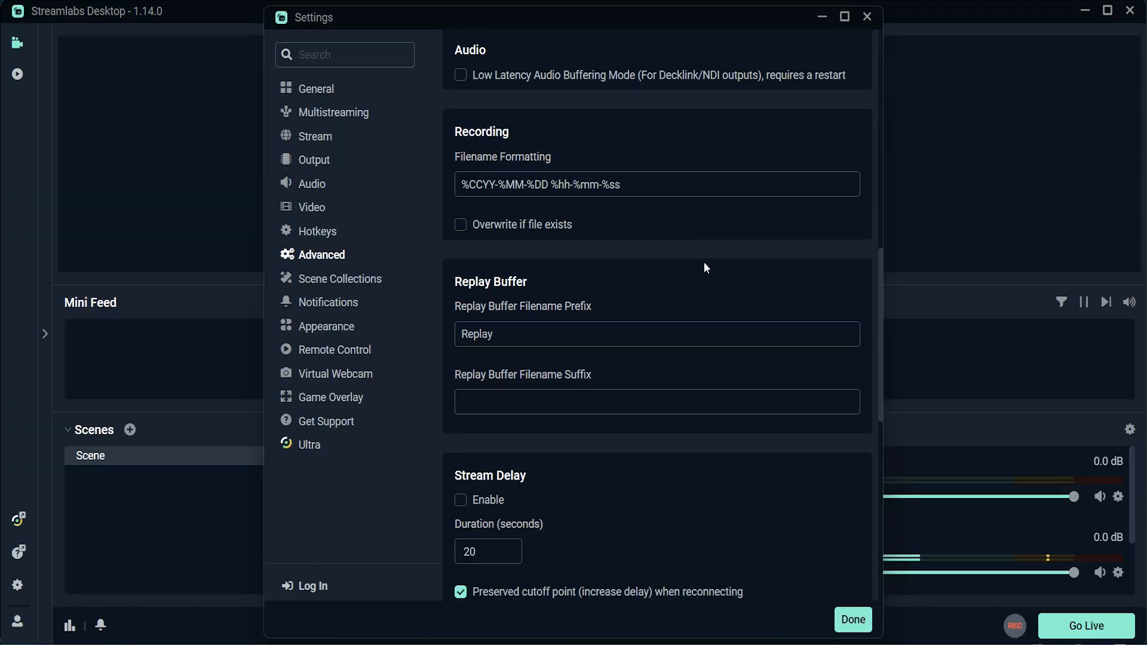
scroll(690, 263, down, 3)
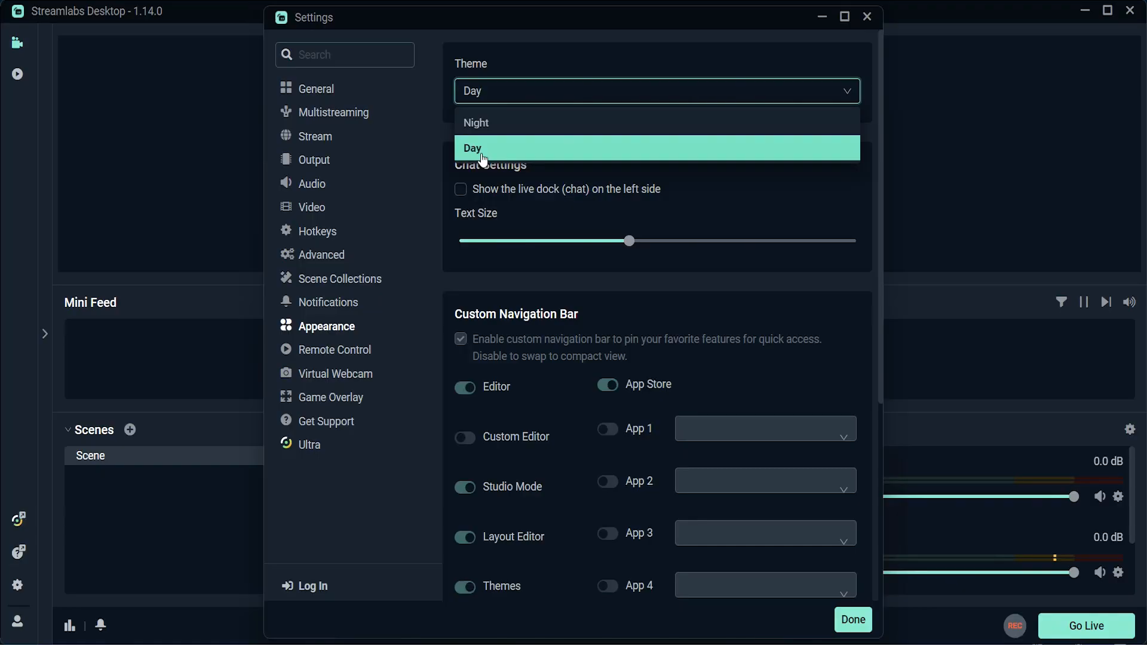
Step: Choose the Night theme in the appearance settings and open the Remote Control settings
click(483, 148)
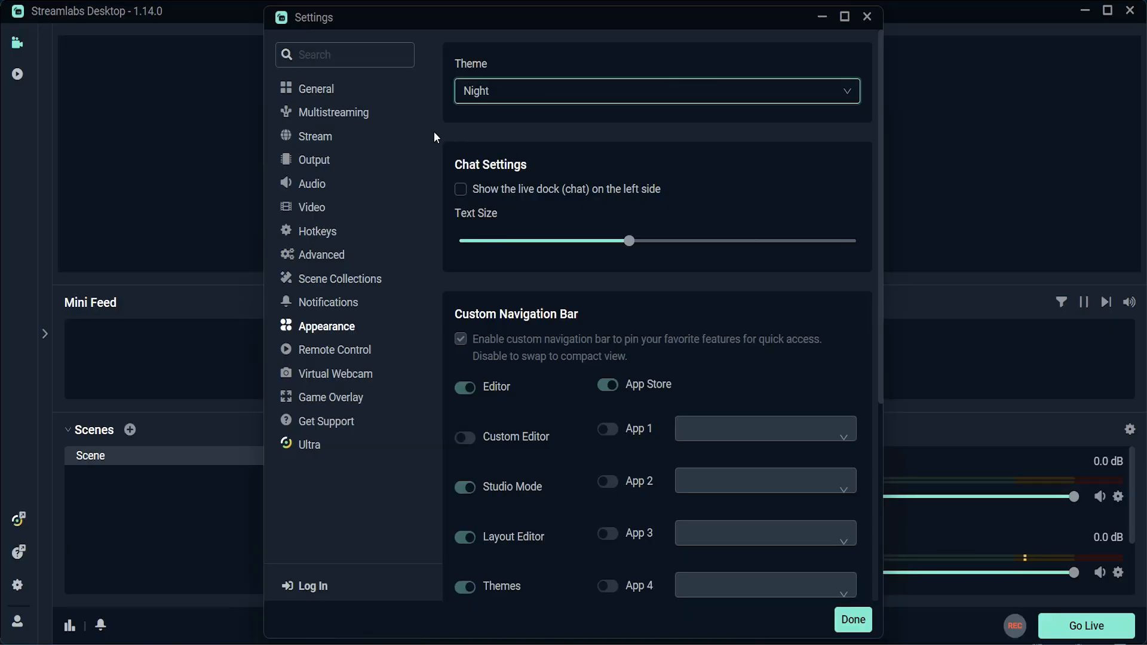
scroll(700, 313, down, 5)
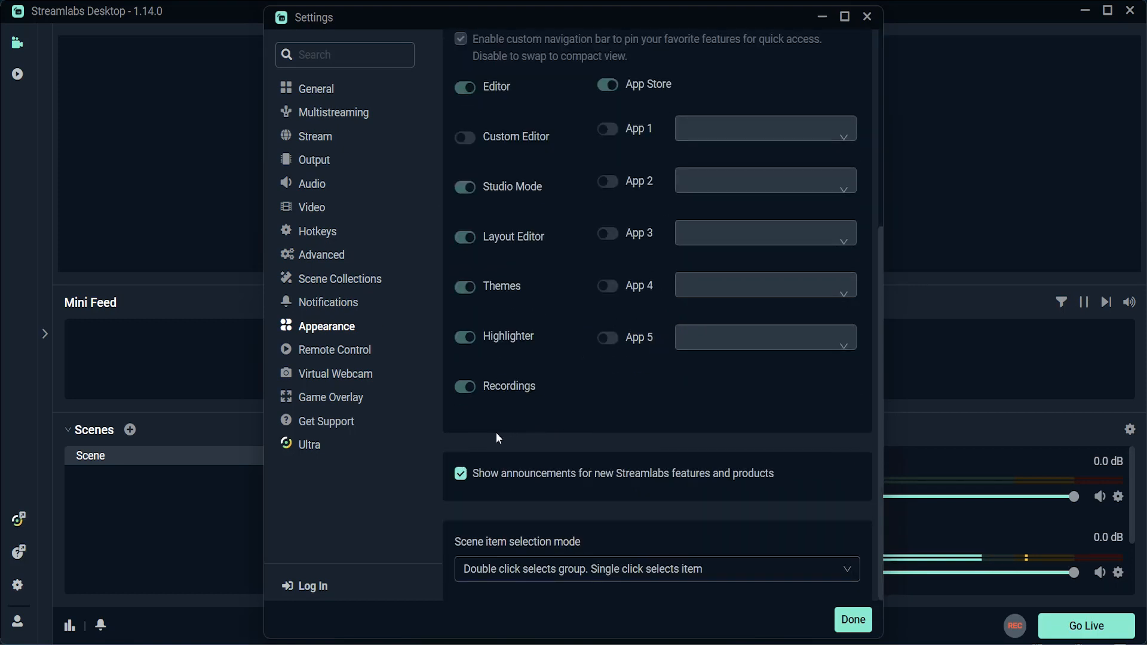
click(326, 352)
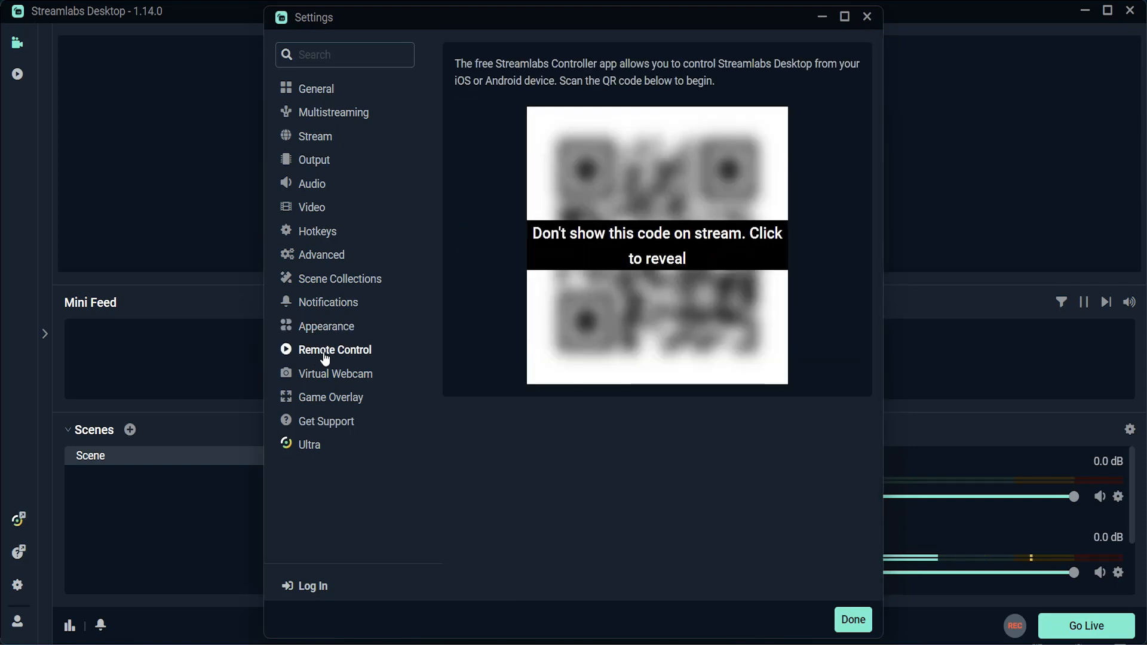